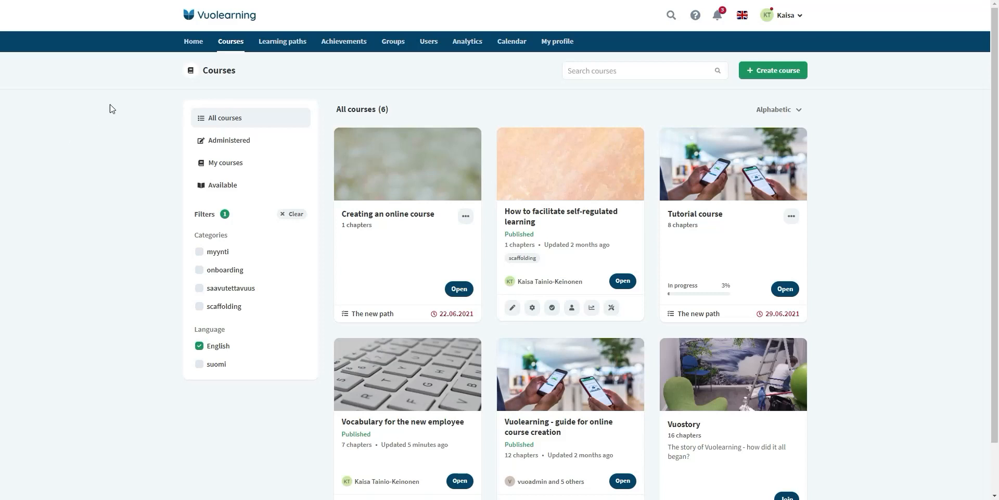
- Switch from the courses list to the Learning paths overview showing all four paths
{"action": "left_click", "coordinate": [271, 42]}
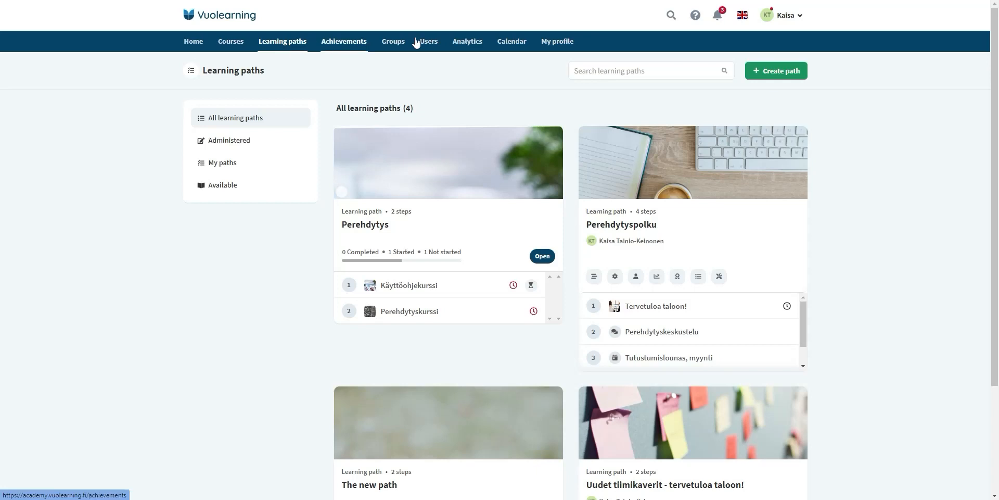
- Create a new learning path titled 'Onboarding courses and others'
{"action": "left_click", "coordinate": [765, 76]}
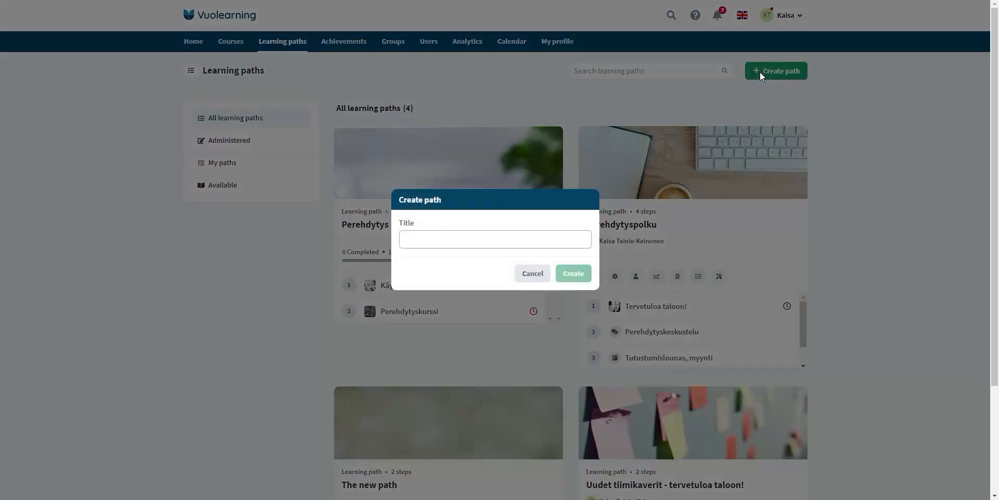
{"action": "type", "text": "Onboar"}
{"action": "type", "text": "ding courses"}
{"action": "type", "text": " and offices"}
{"action": "key", "text": "Return"}
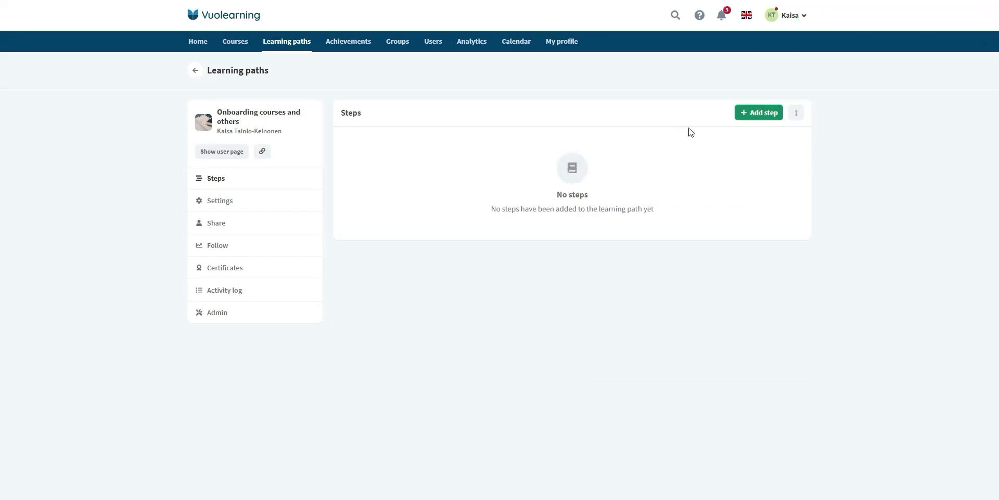
- Add the four course steps to the path, from Onboarding to Vocabulary for the new employee
{"action": "left_click", "coordinate": [756, 120]}
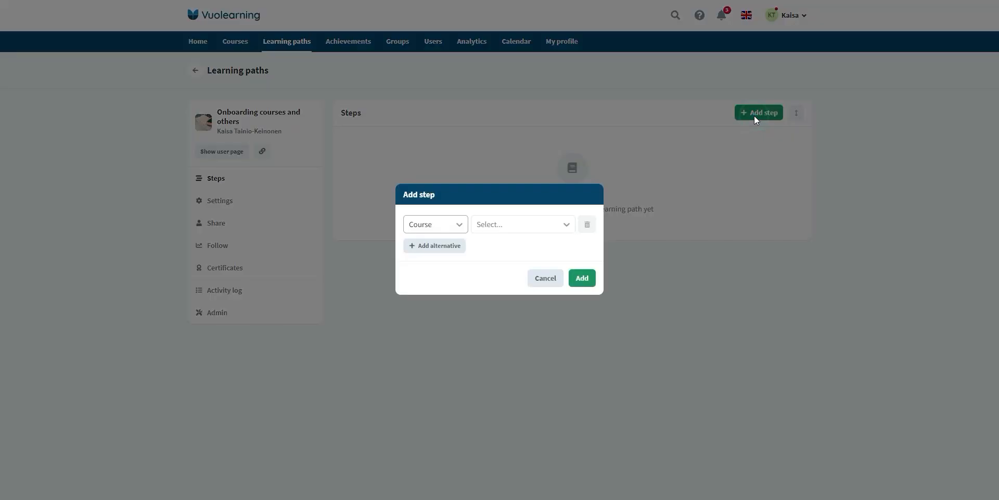
{"action": "left_click", "coordinate": [497, 230]}
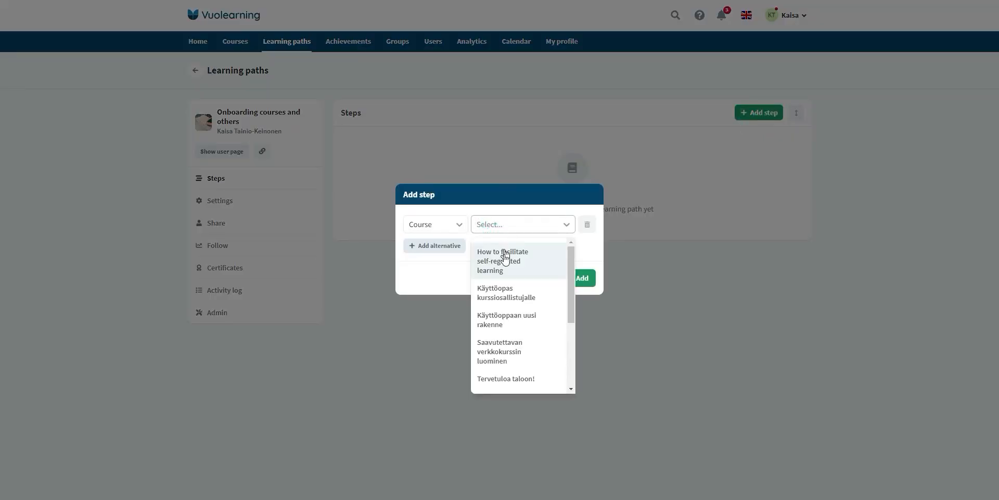
{"action": "scroll", "coordinate": [501, 318], "scroll_direction": "down", "scroll_amount": 3}
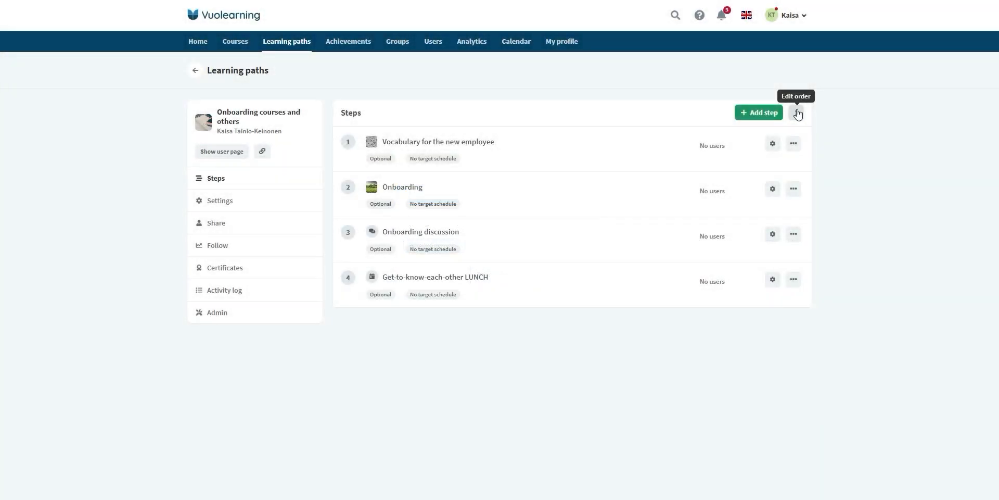
- Reorder the steps so Vocabulary for the new employee comes last, and save the order
{"action": "left_click", "coordinate": [797, 113]}
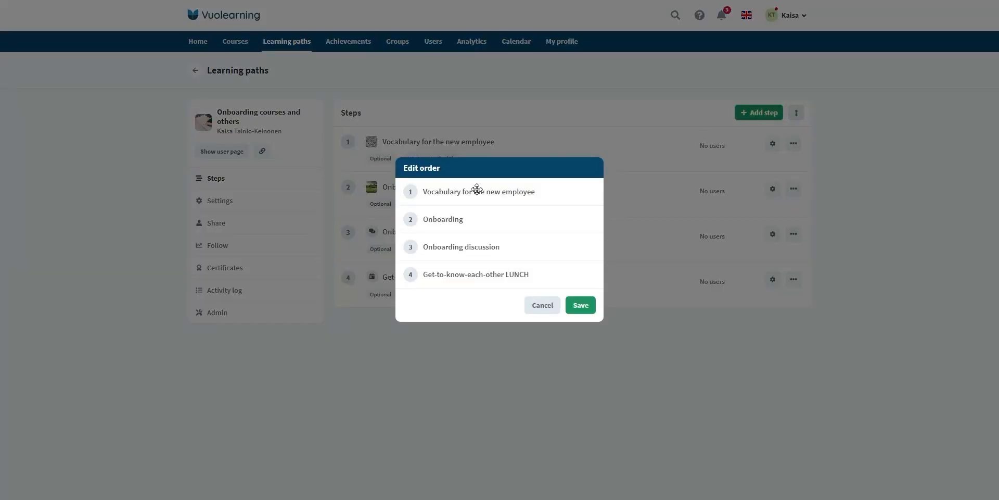
{"action": "left_click_drag", "start_coordinate": [477, 188], "coordinate": [547, 283]}
{"action": "left_click", "coordinate": [578, 304]}
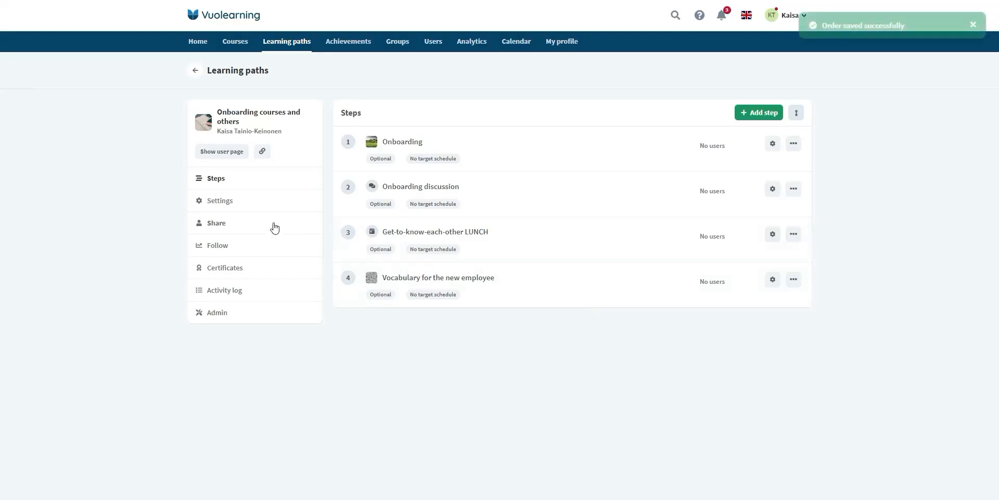
- Give the path a description for all new employees and the hand-writing photo as its picture
{"action": "left_click", "coordinate": [221, 206]}
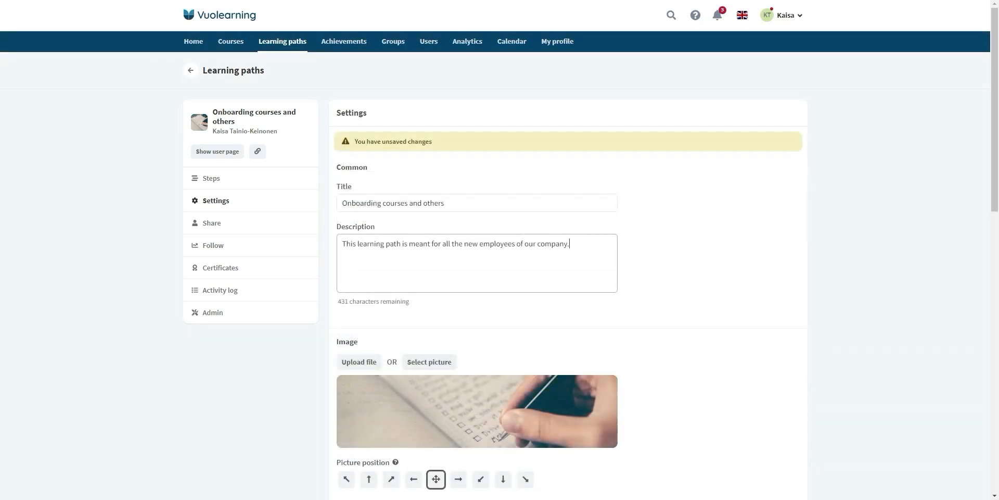
{"action": "left_click", "coordinate": [715, 421]}
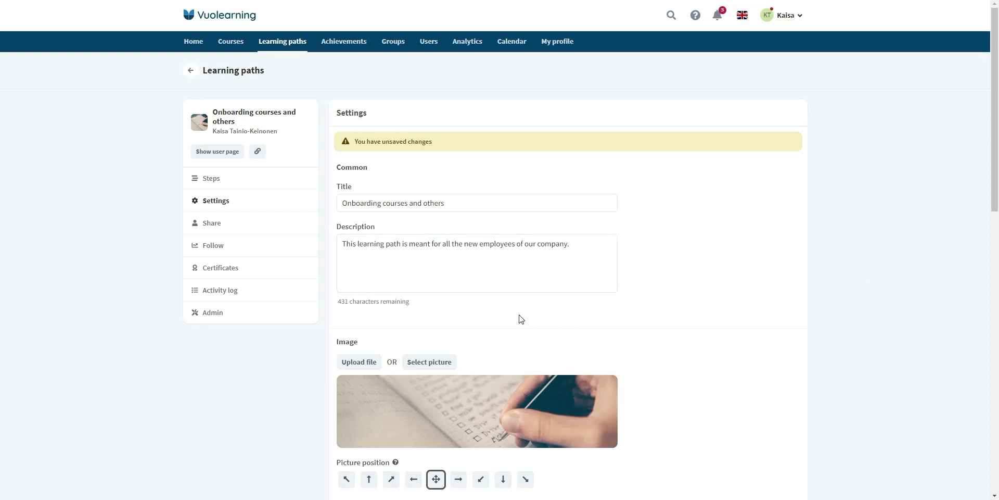
{"action": "scroll", "coordinate": [519, 319], "scroll_direction": "down", "scroll_amount": 2}
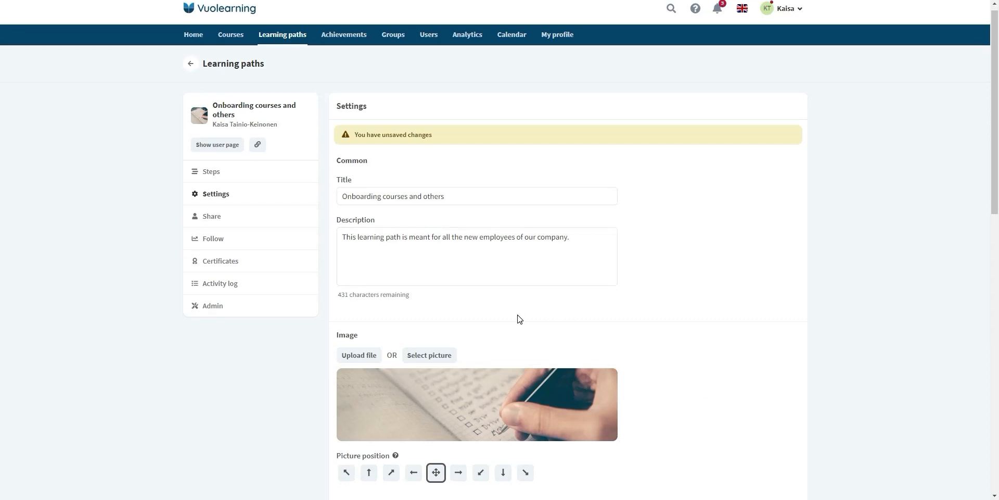
{"action": "left_click", "coordinate": [421, 260]}
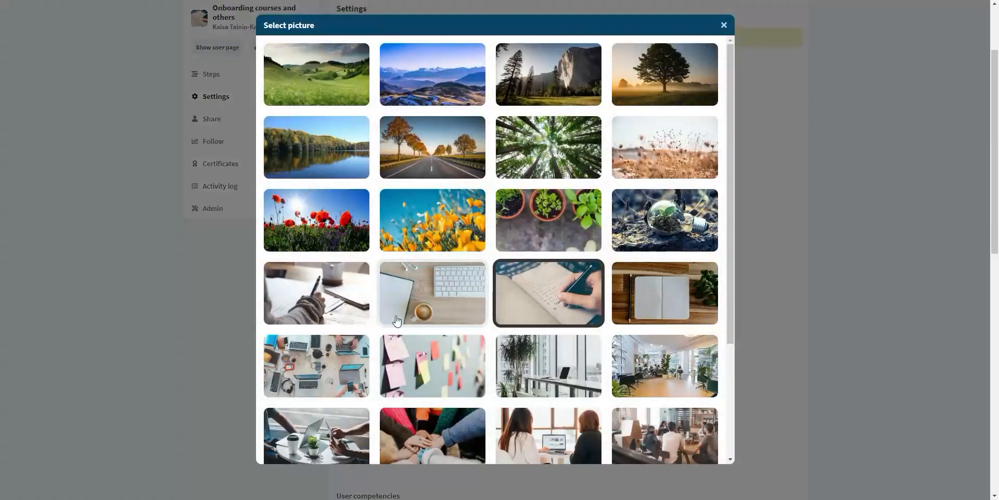
{"action": "left_click", "coordinate": [352, 307]}
- Allow access to each step only after the previous step has been completed
{"action": "scroll", "coordinate": [549, 333], "scroll_direction": "down", "scroll_amount": 3}
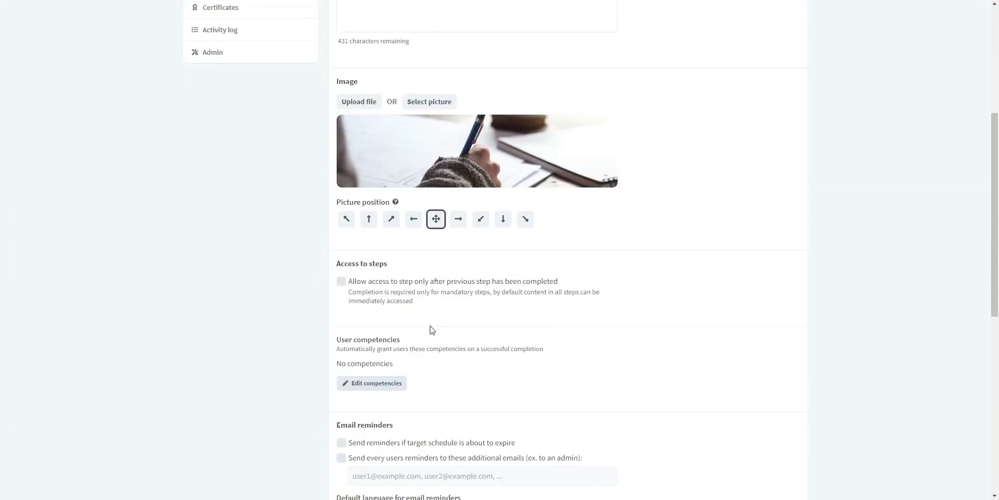
{"action": "left_click", "coordinate": [341, 283]}
{"action": "scroll", "coordinate": [447, 301], "scroll_direction": "down", "scroll_amount": 1}
{"action": "scroll", "coordinate": [411, 297], "scroll_direction": "down", "scroll_amount": 1}
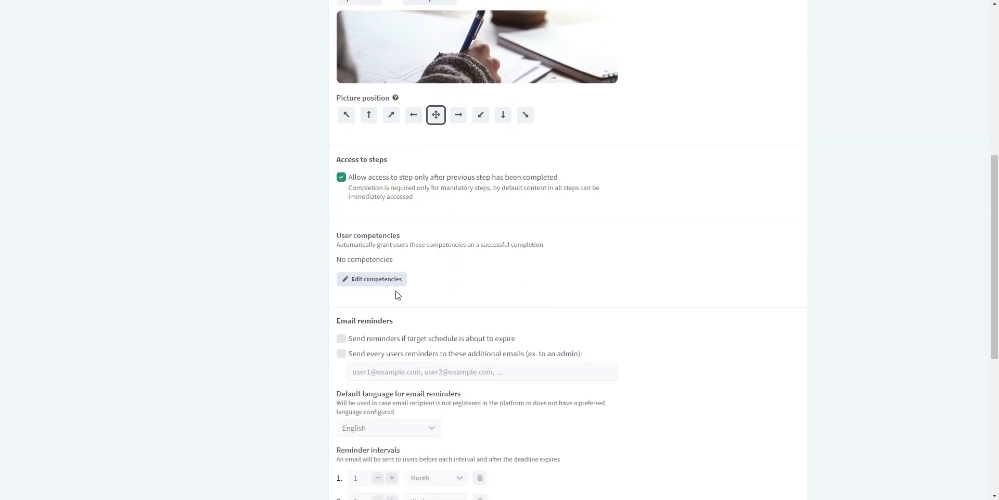
- Add Teamwork as a granted competency and save, without granting it to existing completers
{"action": "left_click", "coordinate": [385, 280]}
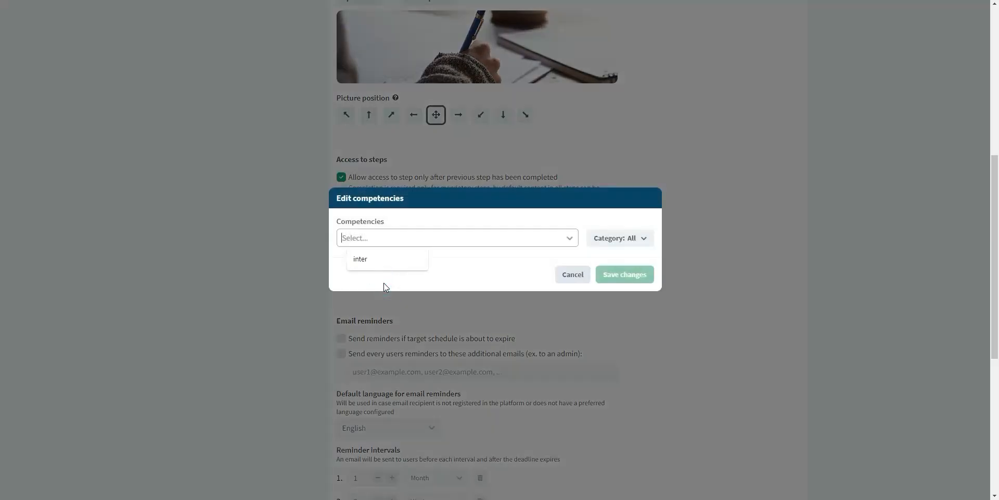
{"action": "left_click", "coordinate": [465, 243]}
{"action": "scroll", "coordinate": [460, 315], "scroll_direction": "down", "scroll_amount": 10}
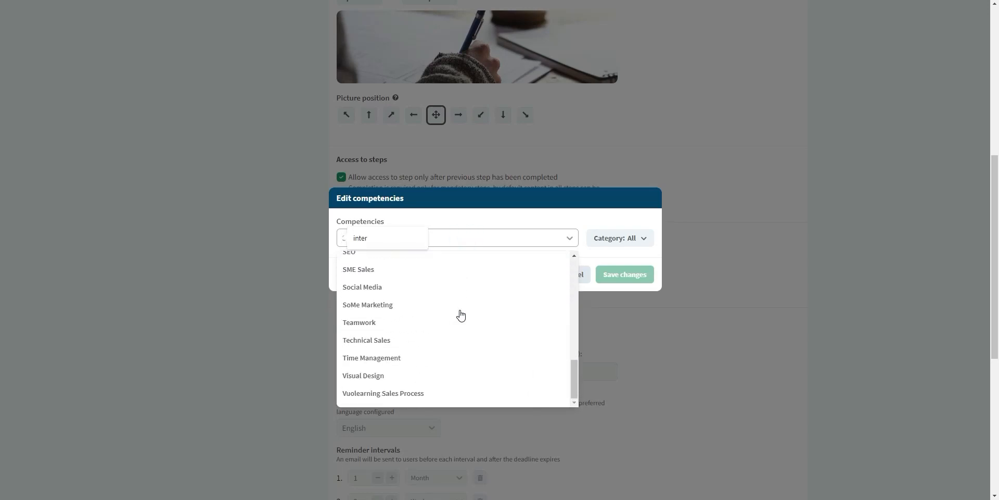
{"action": "left_click", "coordinate": [359, 322]}
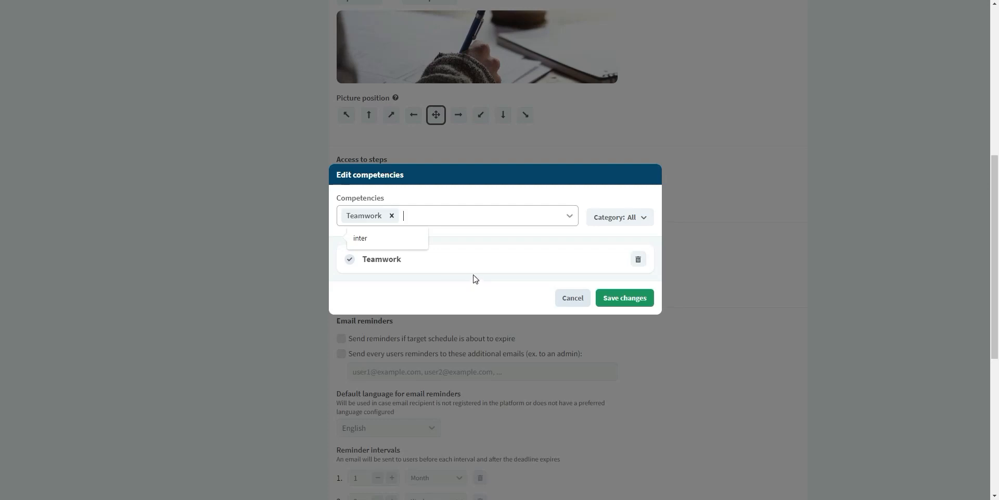
{"action": "left_click", "coordinate": [640, 220]}
{"action": "left_click", "coordinate": [640, 219]}
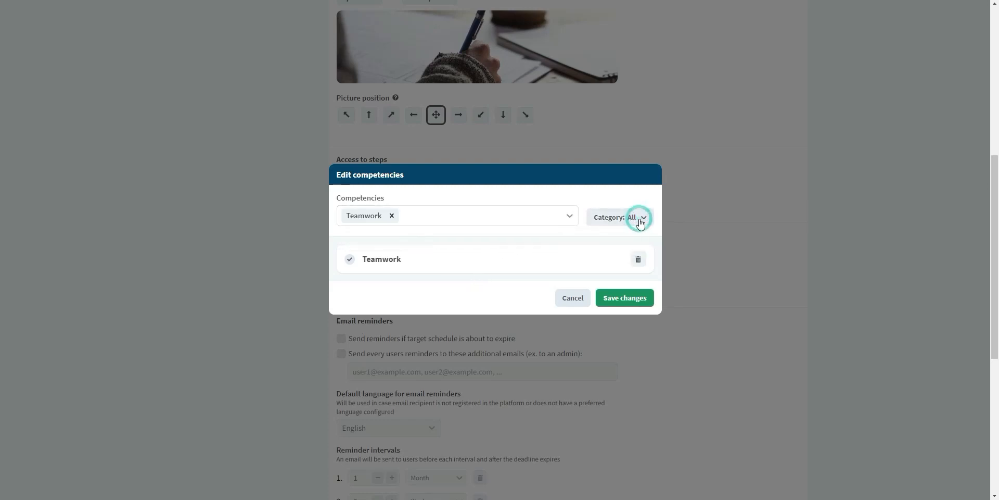
{"action": "left_click", "coordinate": [630, 301]}
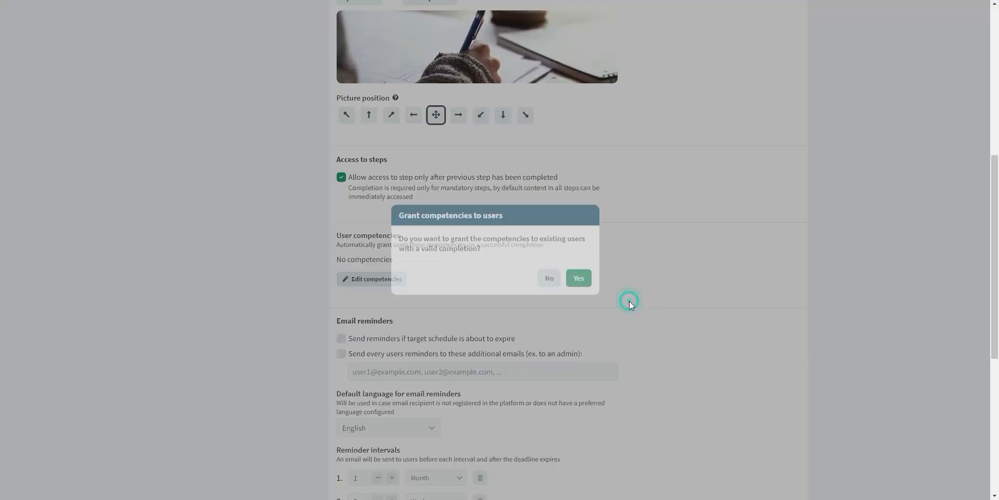
{"action": "left_click", "coordinate": [555, 268]}
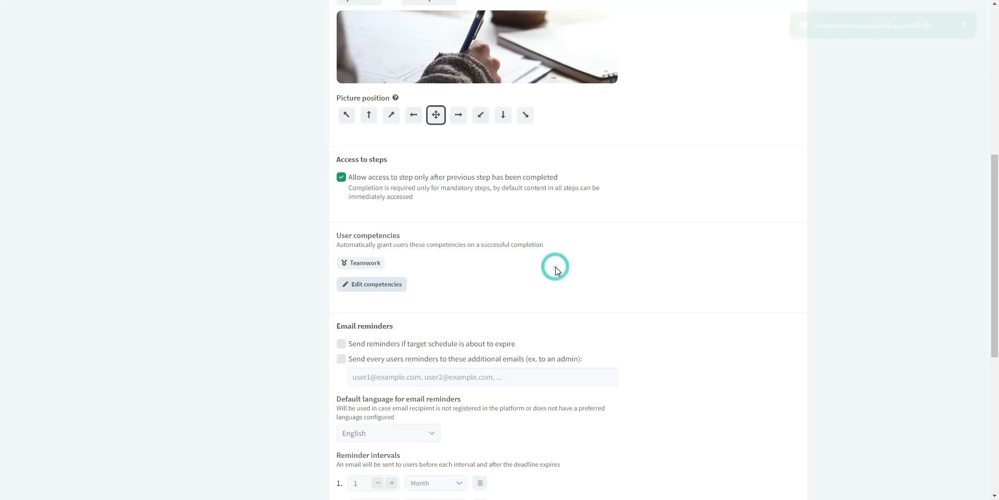
{"action": "scroll", "coordinate": [551, 269], "scroll_direction": "down", "scroll_amount": 3}
- Turn on expiry e-mail reminders, also sent to an additional admin e-mail address
{"action": "left_click", "coordinate": [341, 188]}
{"action": "left_click", "coordinate": [342, 202]}
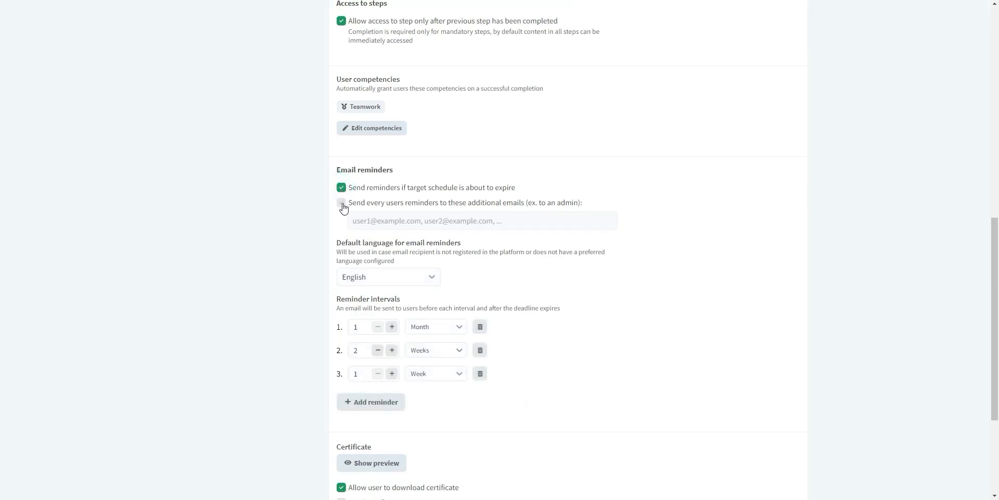
{"action": "left_click", "coordinate": [405, 224]}
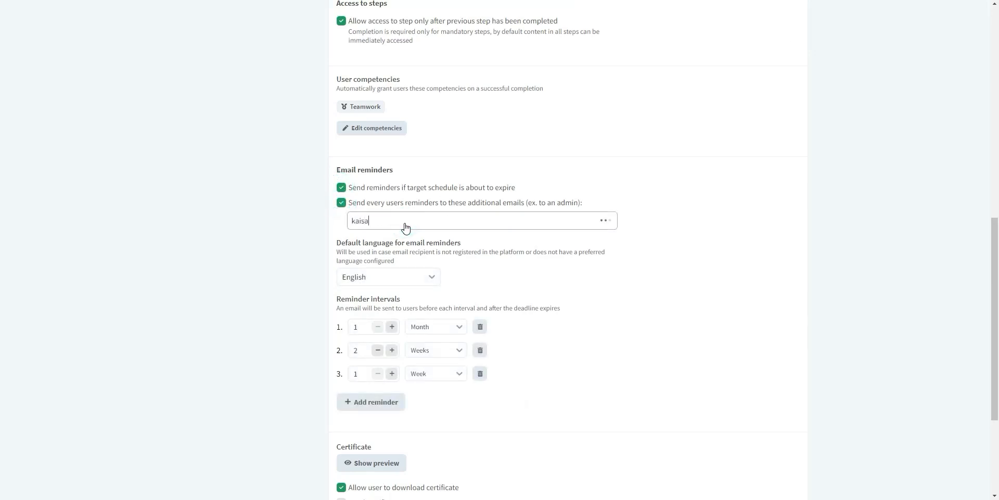
{"action": "key", "text": "Return"}
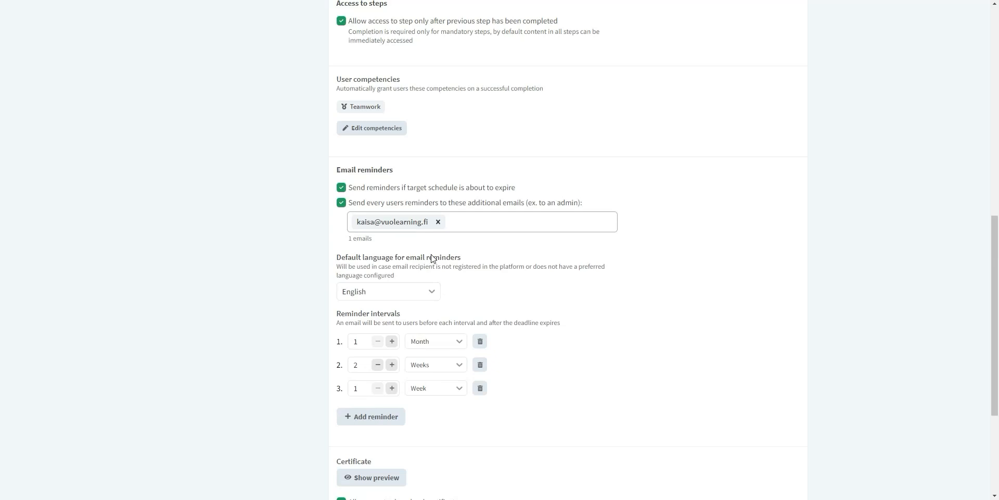
- Enable sending the completion certificate to each user
{"action": "scroll", "coordinate": [431, 257], "scroll_direction": "down", "scroll_amount": 3}
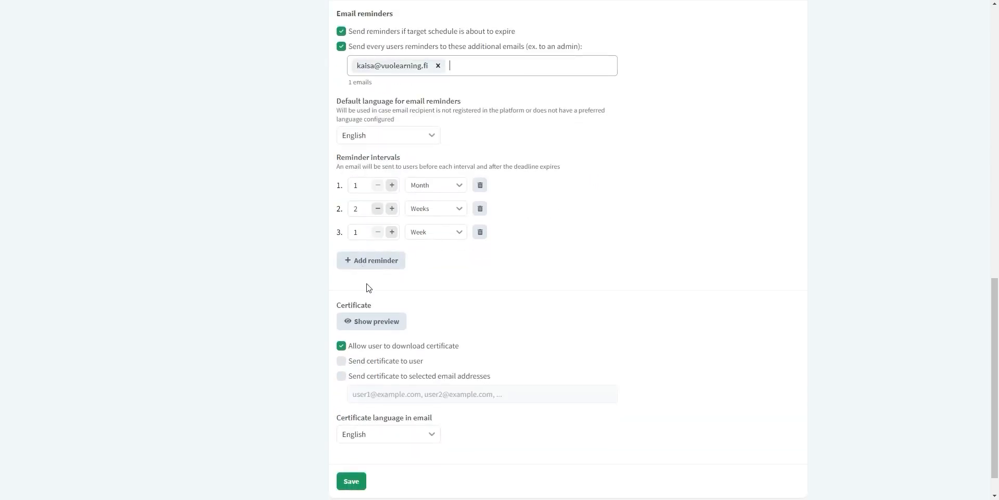
{"action": "scroll", "coordinate": [368, 318], "scroll_direction": "down", "scroll_amount": 1}
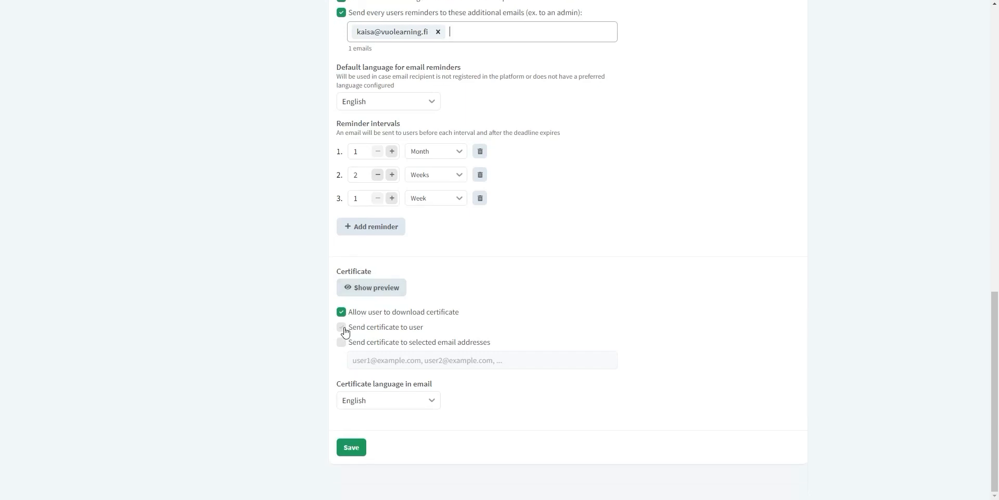
{"action": "left_click", "coordinate": [342, 328]}
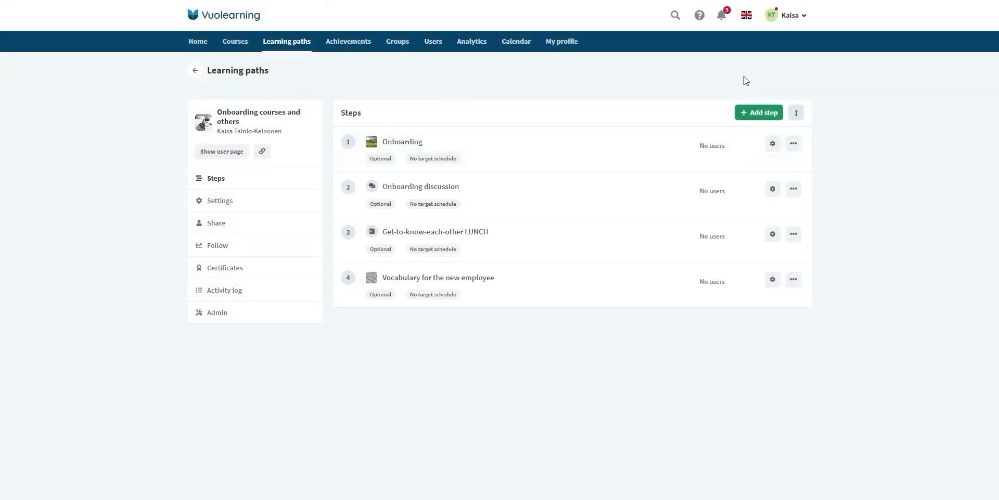
- Give the Onboarding step a specific target date and save its schedule
{"action": "left_click", "coordinate": [774, 144]}
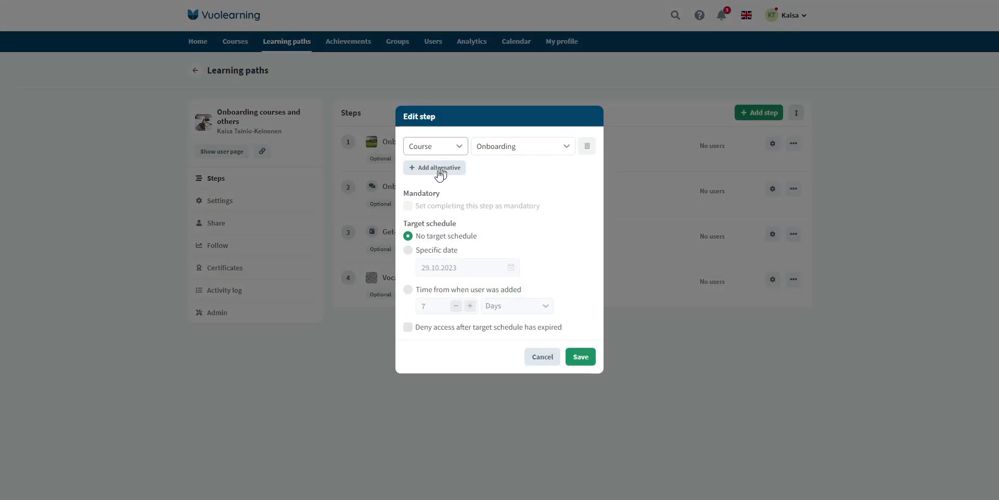
{"action": "mouse_move", "coordinate": [408, 205]}
{"action": "left_click", "coordinate": [408, 251]}
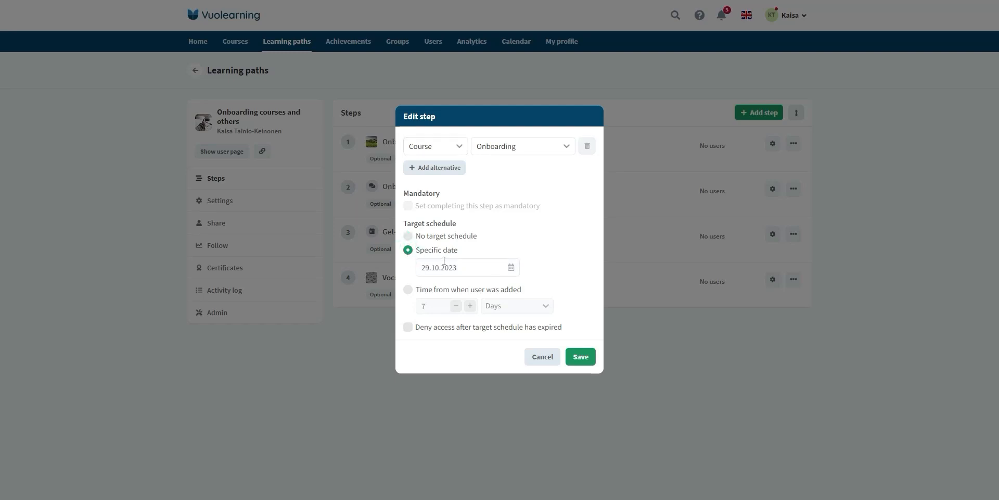
{"action": "left_click", "coordinate": [408, 290]}
{"action": "left_click", "coordinate": [456, 306]}
{"action": "left_click", "coordinate": [456, 306]}
{"action": "left_click", "coordinate": [456, 306]}
{"action": "left_click", "coordinate": [408, 326]}
{"action": "left_click", "coordinate": [456, 306]}
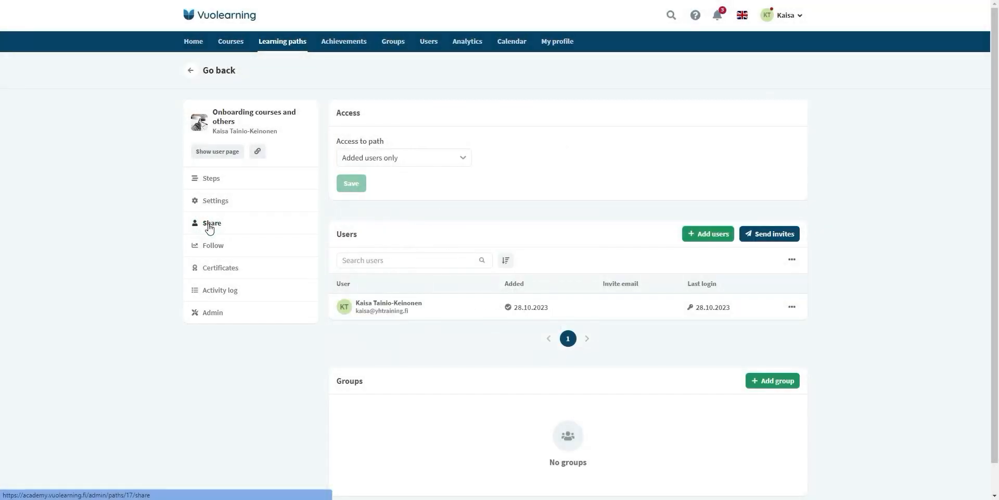
- Keep access limited to added users, add a second user by e-mail, and view the progress list
{"action": "left_click", "coordinate": [461, 166]}
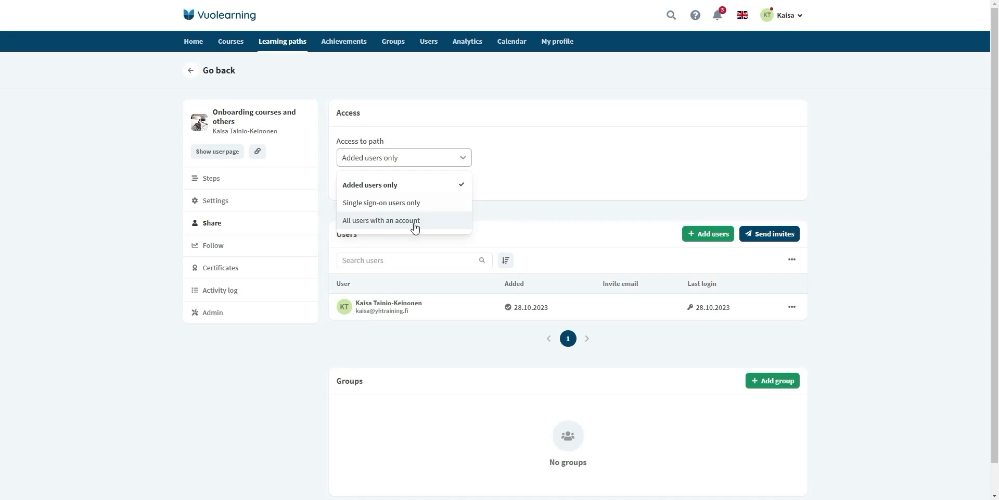
{"action": "left_click", "coordinate": [465, 154]}
{"action": "left_click", "coordinate": [706, 234]}
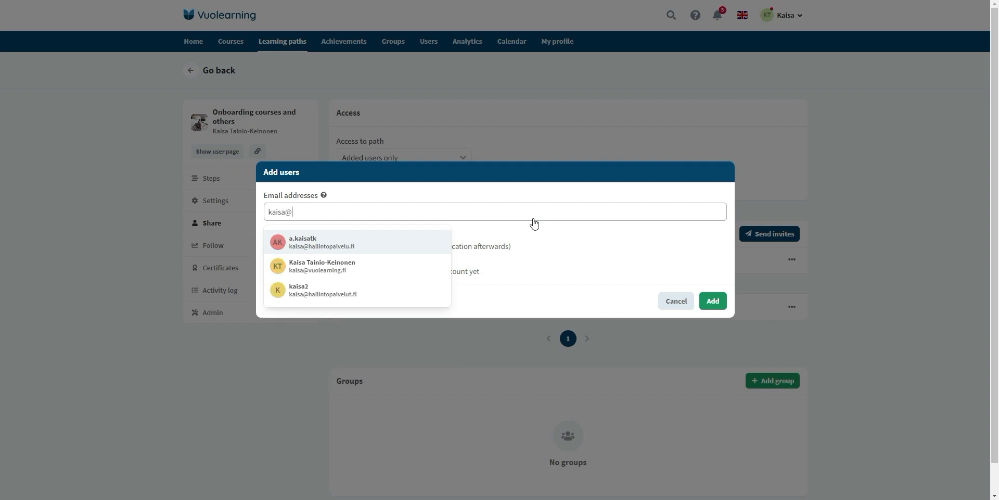
{"action": "left_click", "coordinate": [361, 267]}
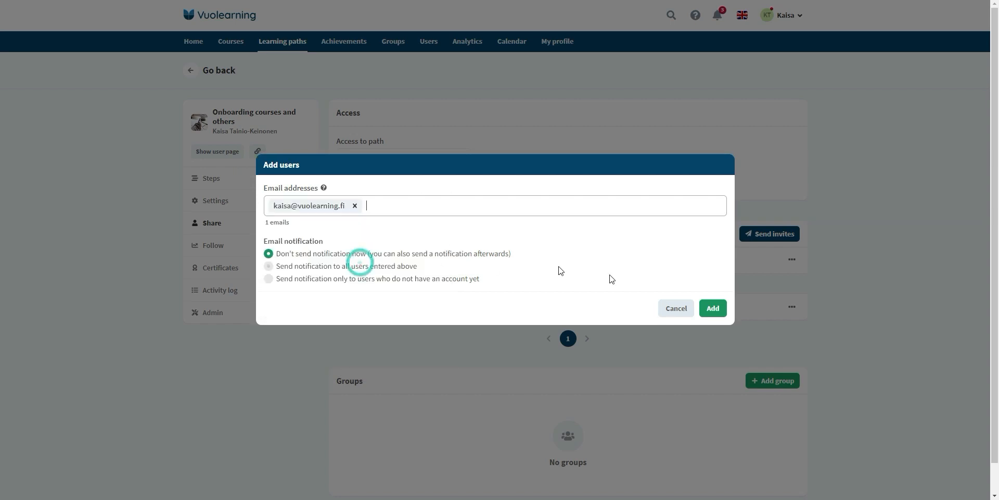
{"action": "left_click", "coordinate": [712, 302]}
{"action": "left_click", "coordinate": [215, 248]}
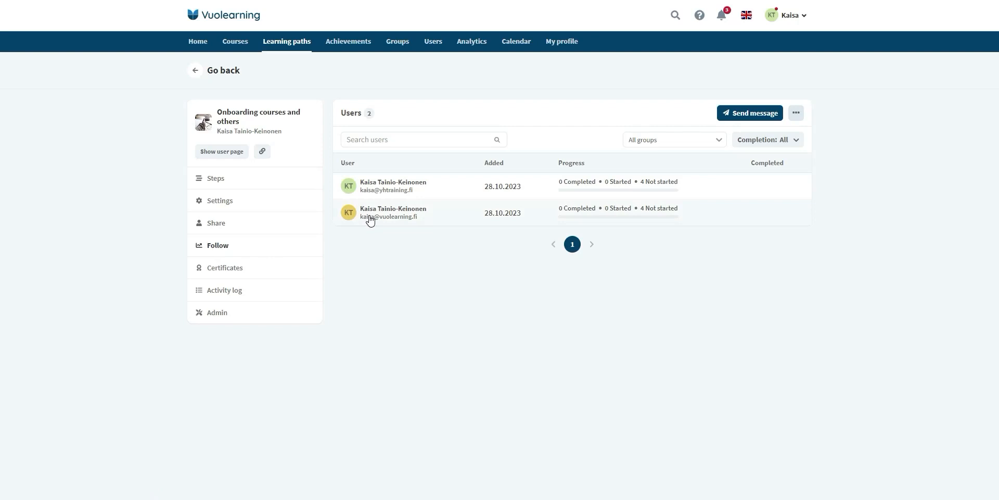
- Check the first user's step progress and the group and completion filters, then view Certificates
{"action": "left_click", "coordinate": [422, 196]}
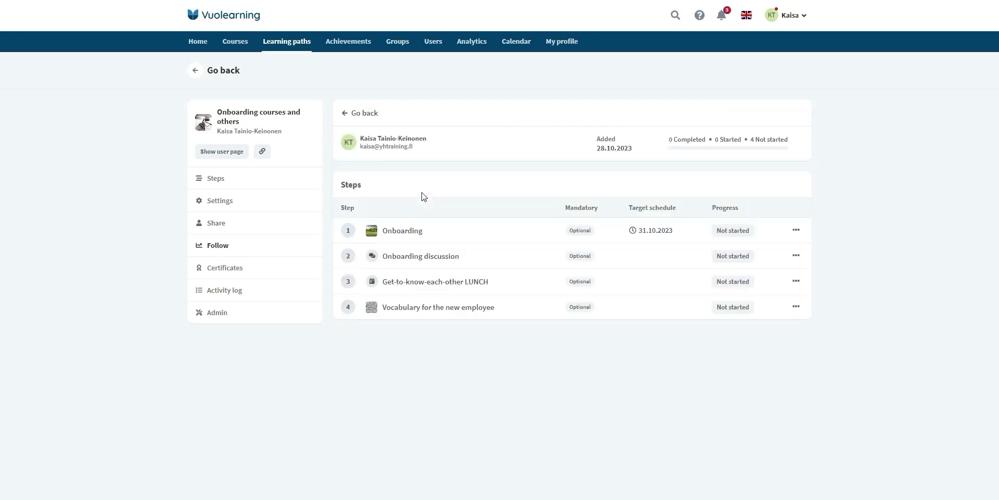
{"action": "left_click", "coordinate": [362, 112]}
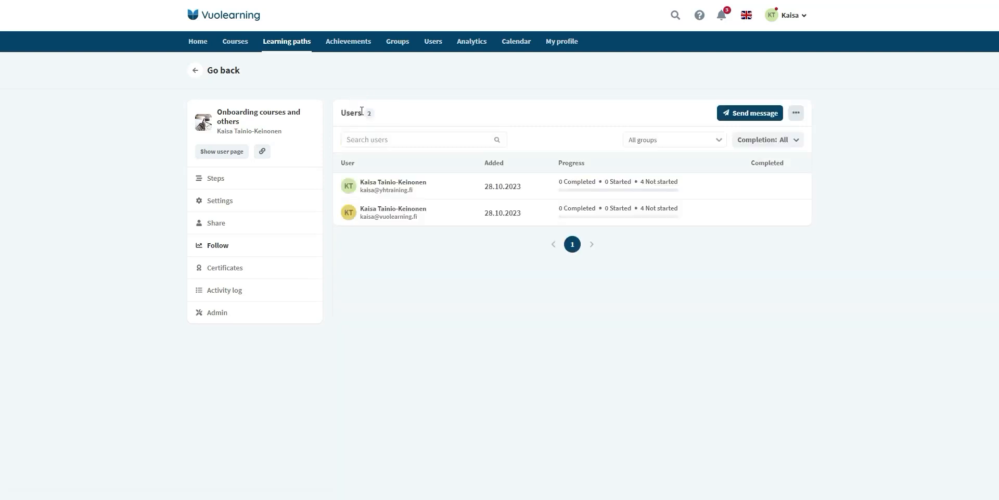
{"action": "left_click", "coordinate": [706, 143]}
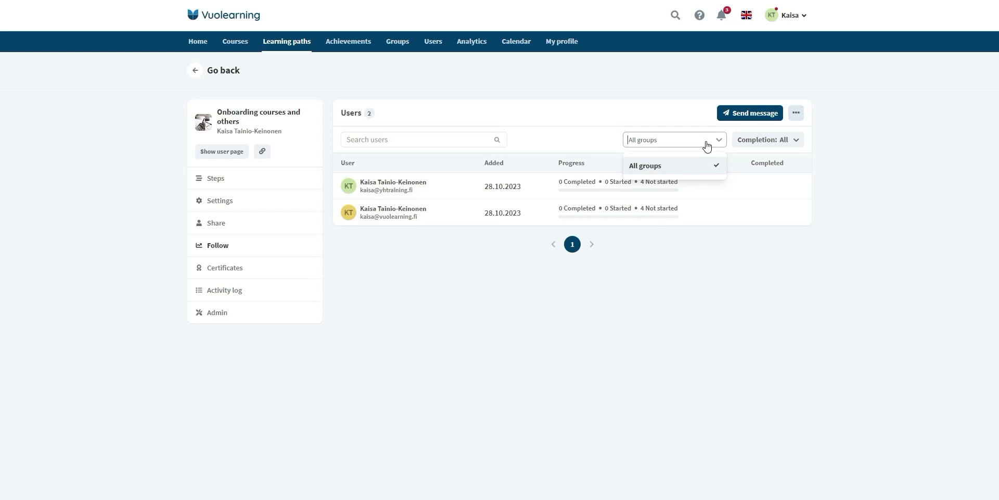
{"action": "left_click", "coordinate": [706, 142]}
{"action": "left_click", "coordinate": [788, 140]}
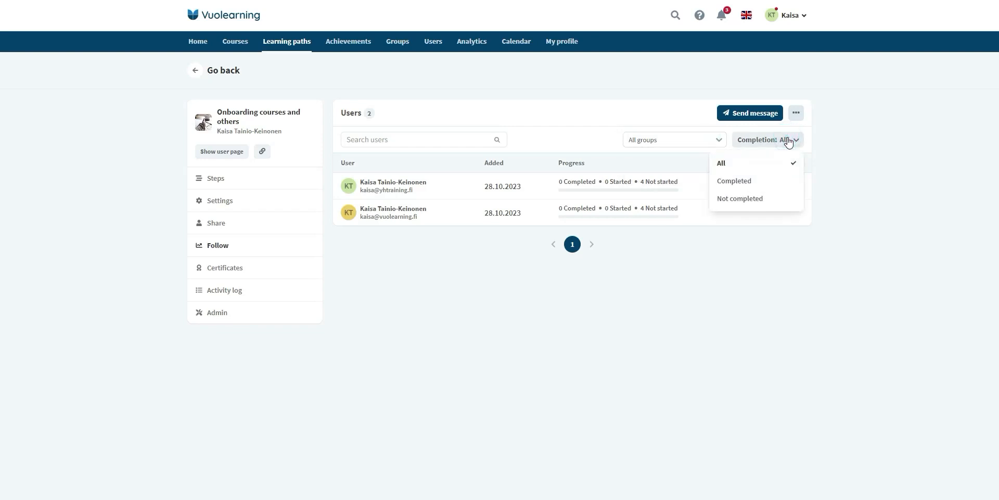
{"action": "left_click", "coordinate": [788, 140]}
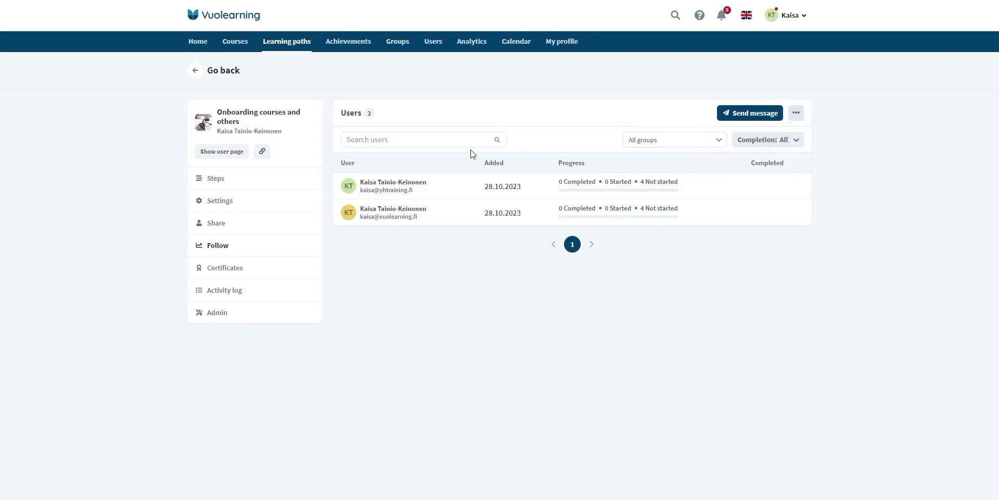
{"action": "left_click", "coordinate": [211, 270]}
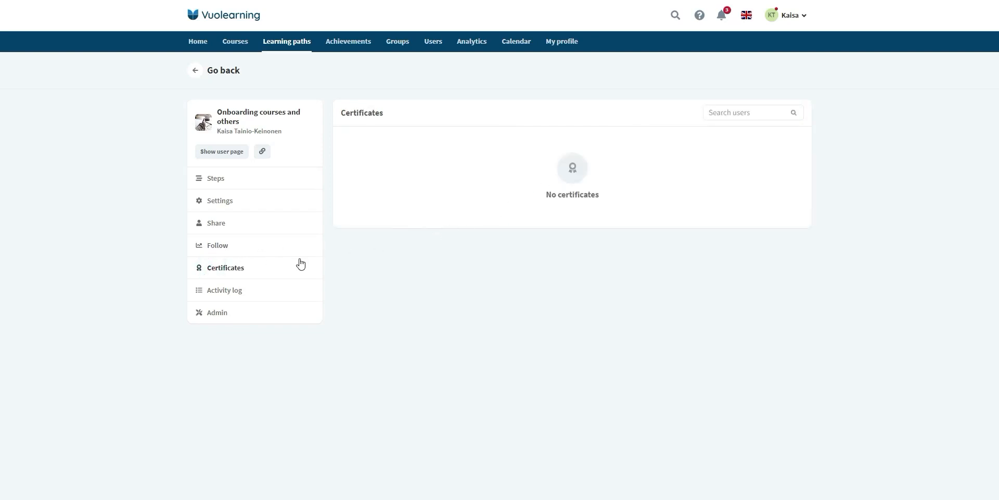
- Review the path's activity log, then go to its Admin page
{"action": "left_click", "coordinate": [224, 297]}
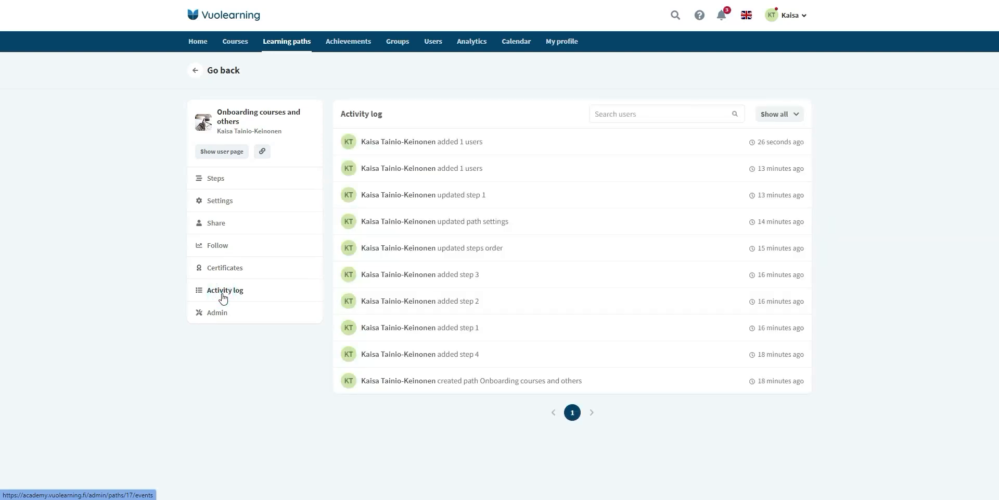
{"action": "left_click", "coordinate": [208, 317]}
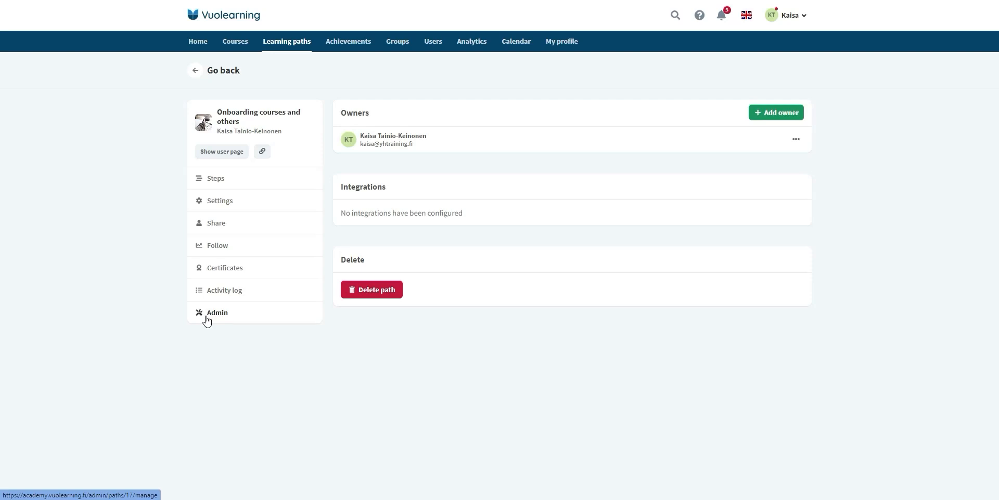
- Preview the learner page: four steps, Teamwork competency, 0 of 4 completed
{"action": "left_click", "coordinate": [237, 154]}
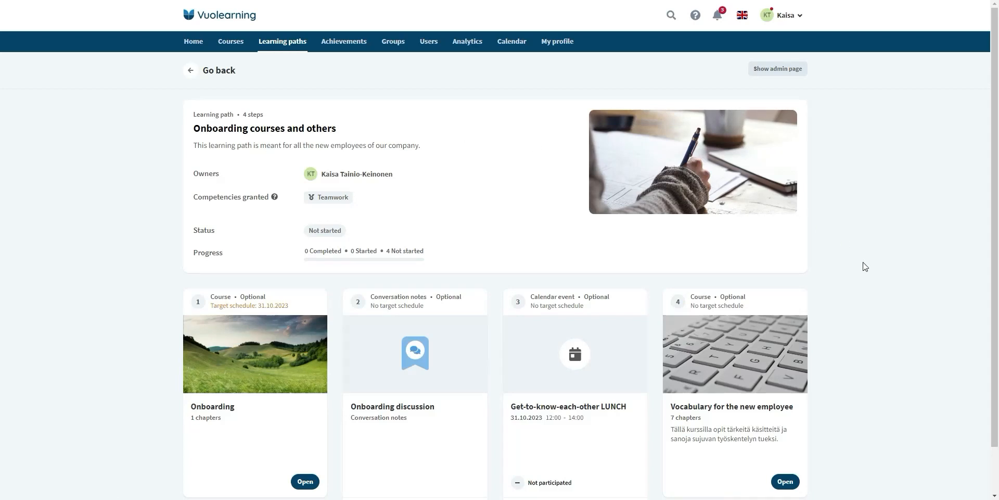
{"action": "scroll", "coordinate": [865, 267], "scroll_direction": "down", "scroll_amount": 1}
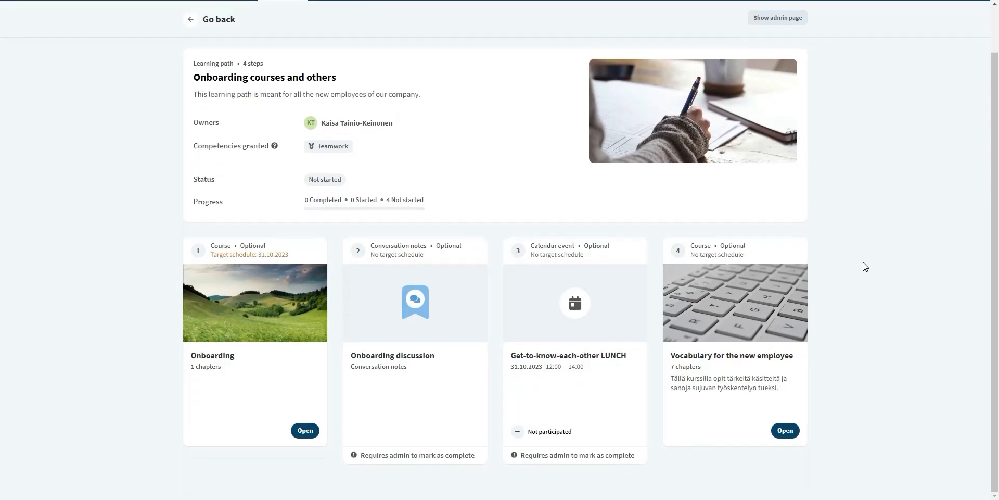
{"action": "scroll", "coordinate": [865, 267], "scroll_direction": "up", "scroll_amount": 1}
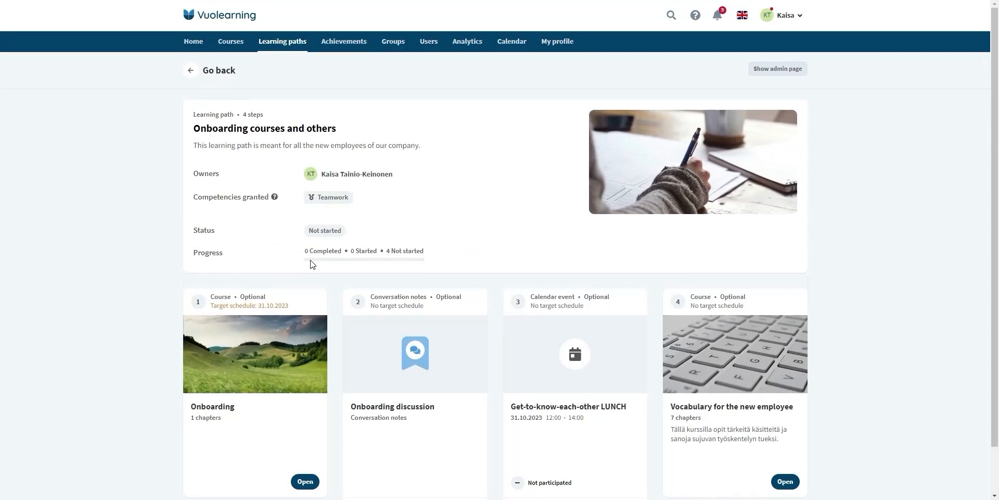